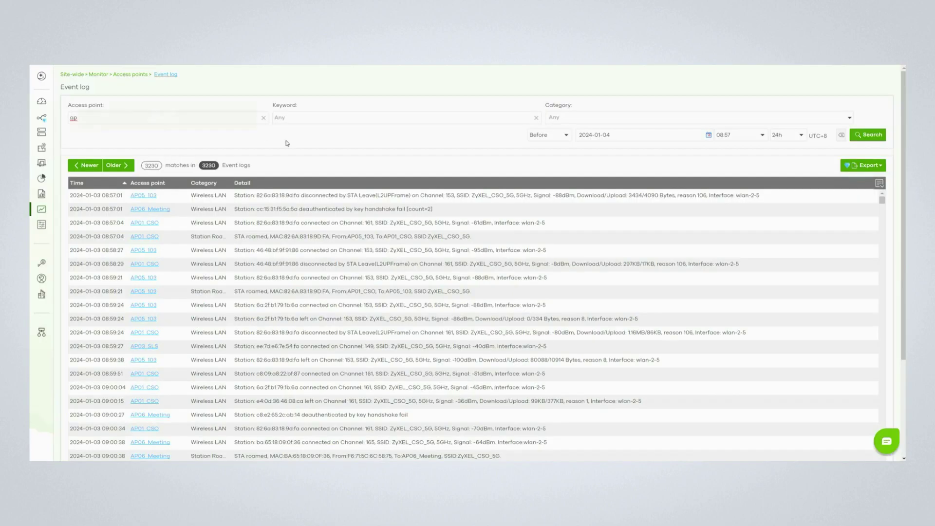
Step: Filter the event log by access point, keyword 'disconnect' and the Wireless LAN category
click(306, 118)
text(disconnect)
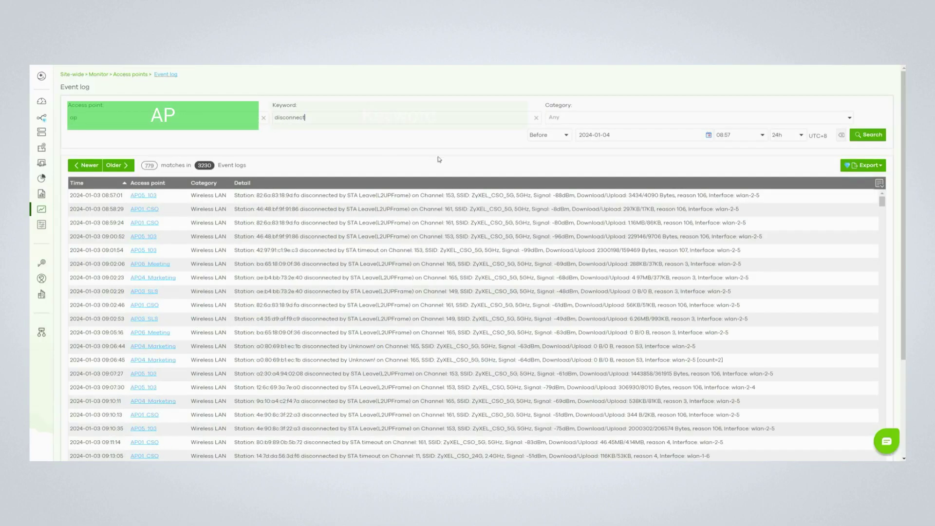
click(567, 117)
scroll(578, 175, down, 3)
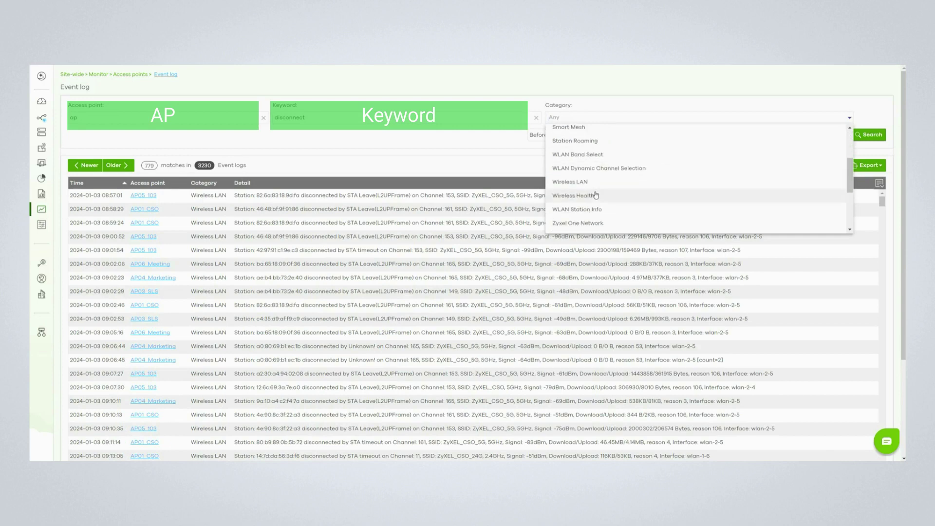
click(574, 192)
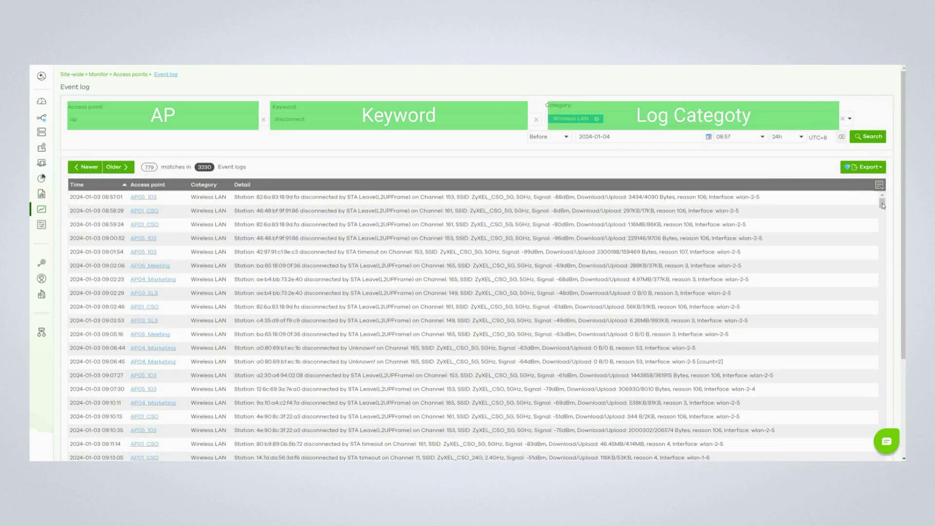
drag(882, 205, 882, 228)
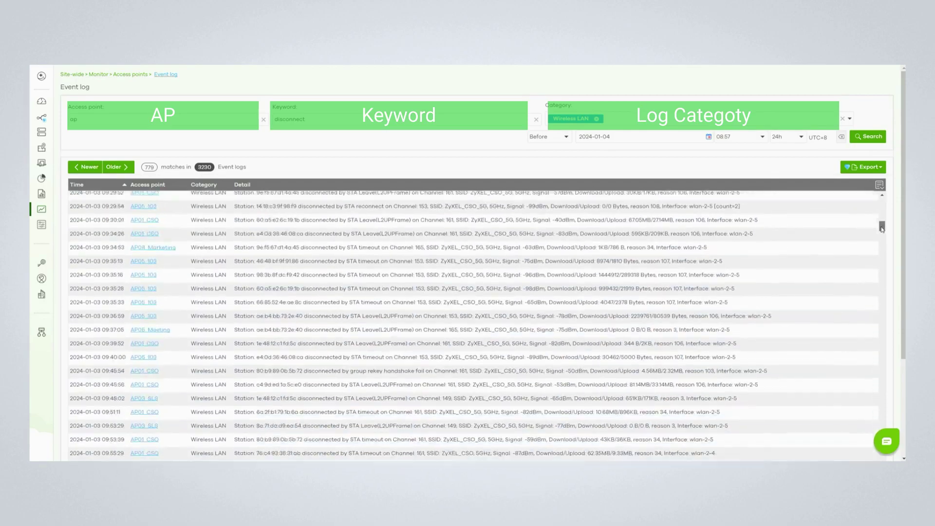